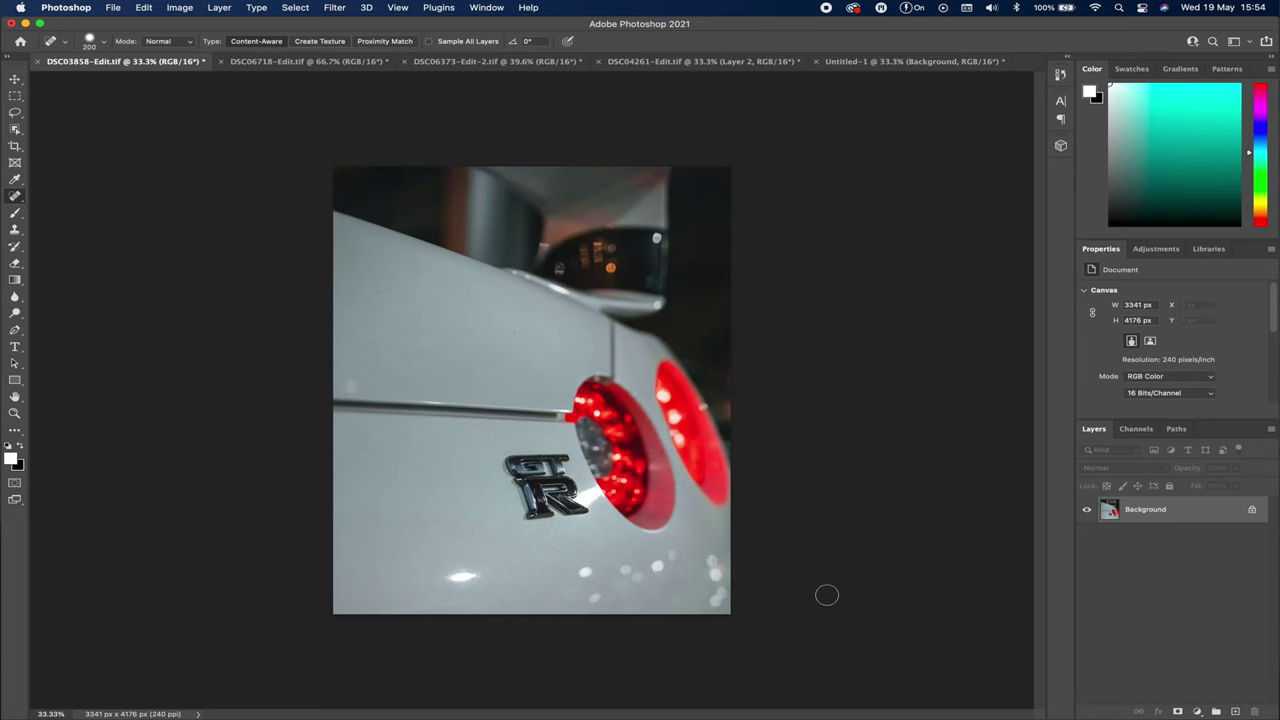
Step: Duplicate the Background layer twice, once as Layer 1 and once as Background copy
key(ctrl+j)
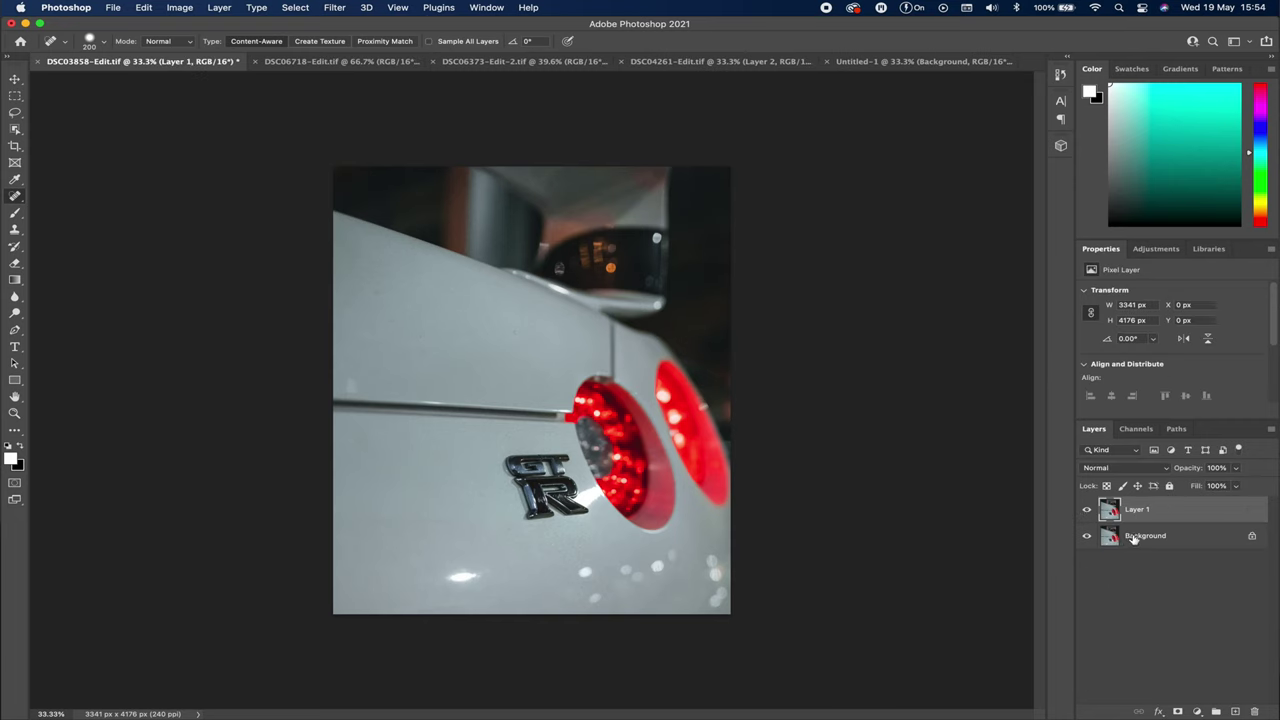
right_click(1133, 538)
click(1175, 554)
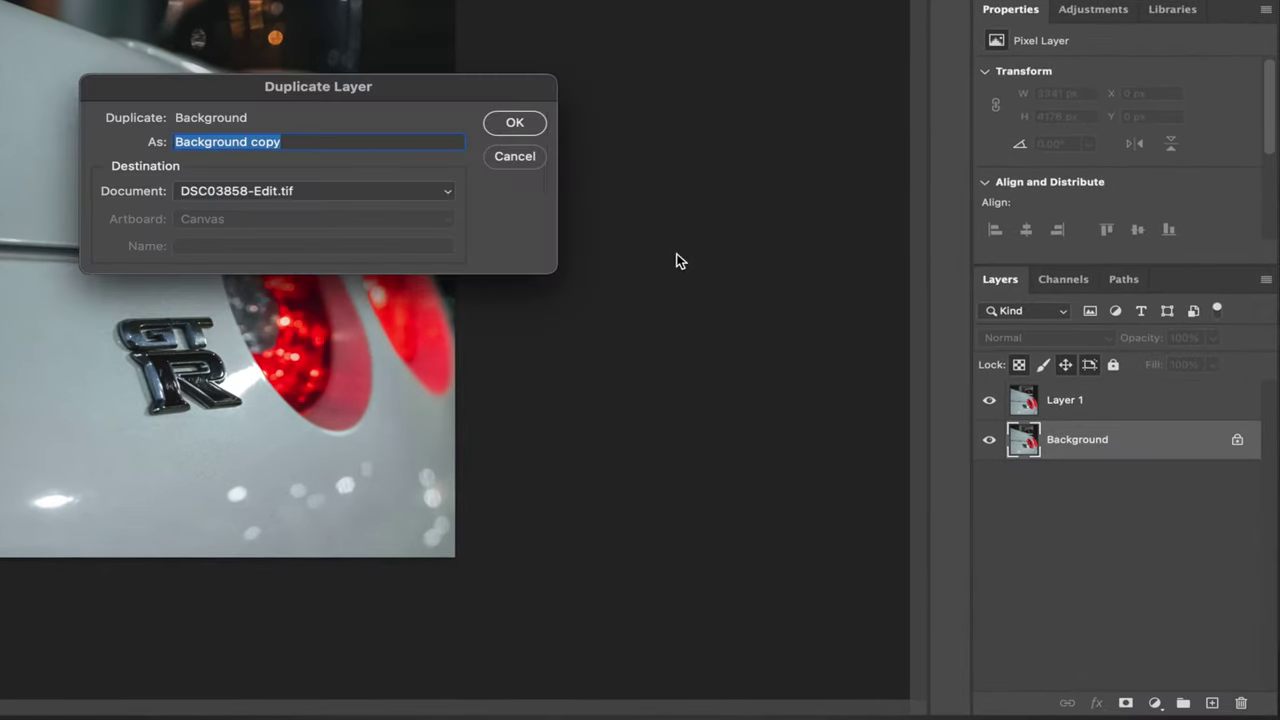
key(Return)
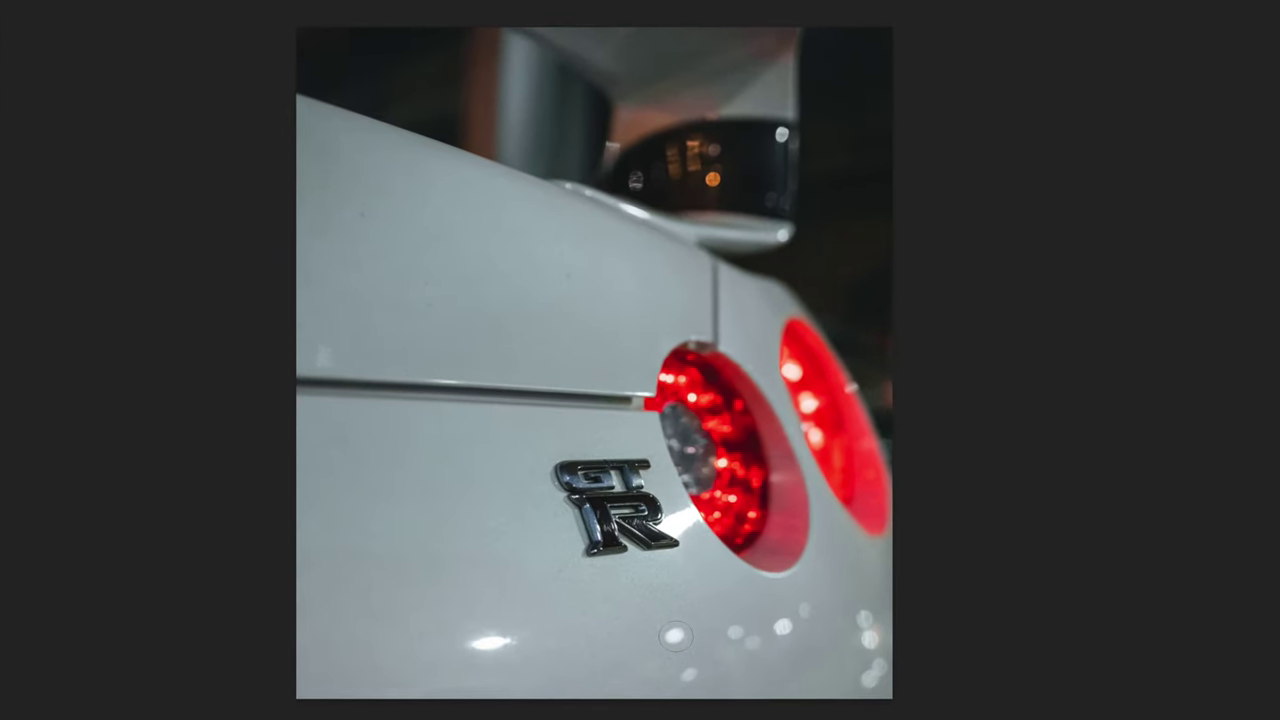
Step: Remove three small light reflections on the bodywork below the GT-R badge and tail light with the Spot Healing Brush
key(bracketright)
key(bracketright)
click(676, 636)
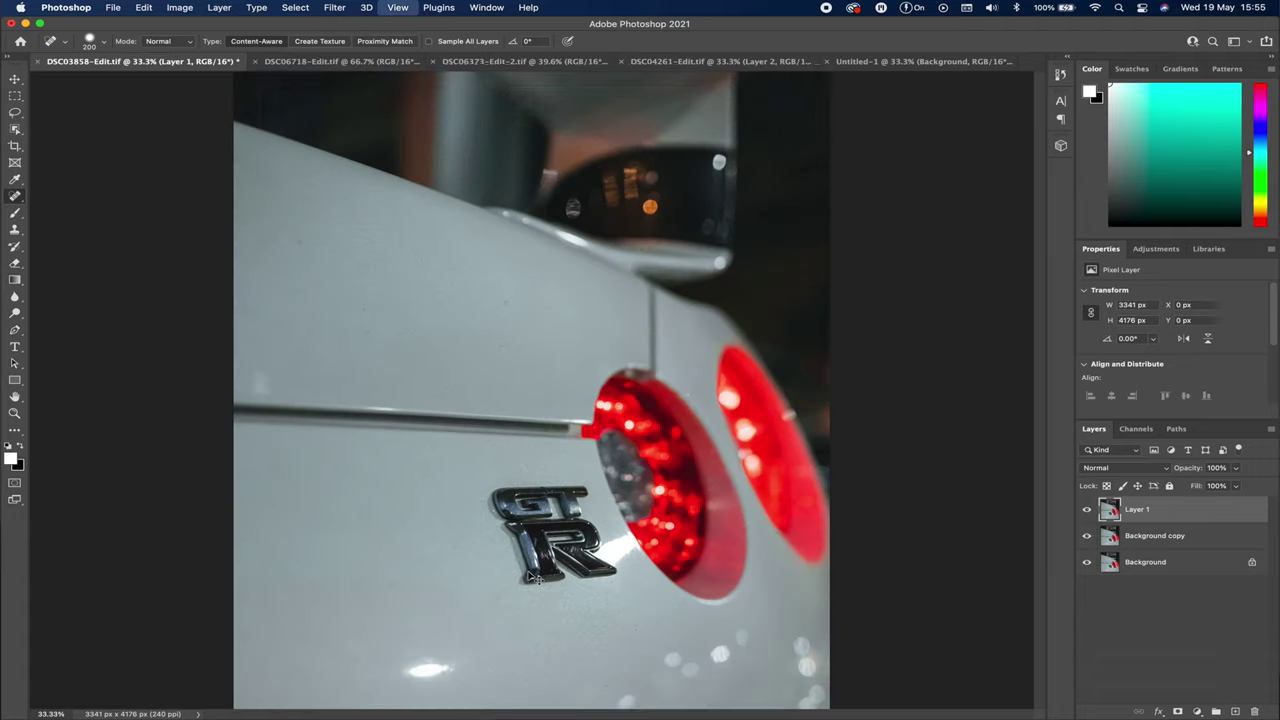
key(ctrl+1)
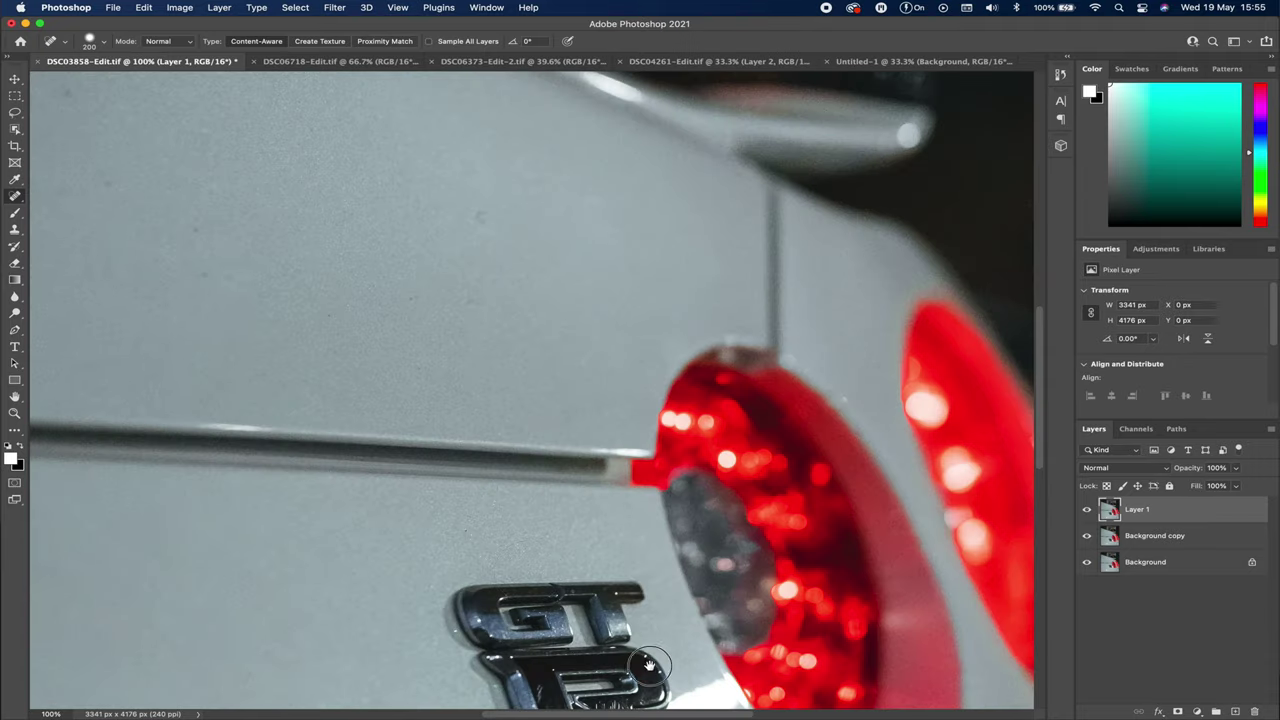
scroll(650, 665, down, 10)
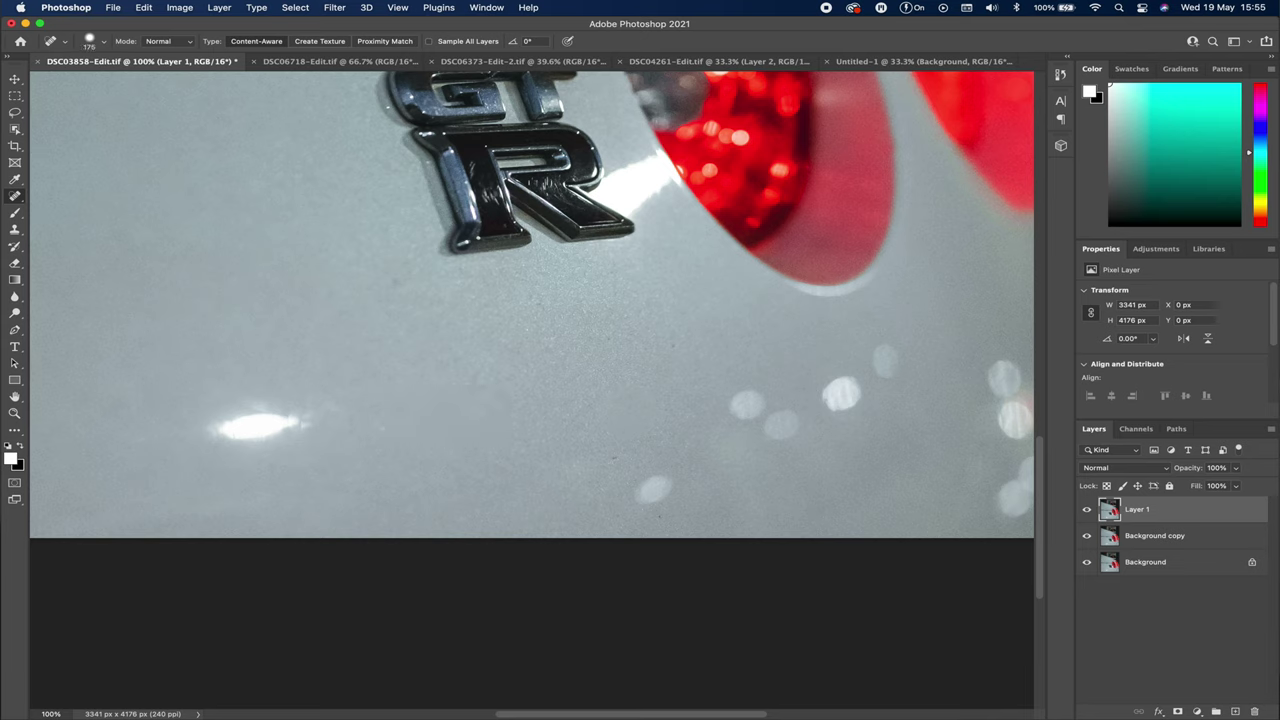
click(656, 488)
click(743, 401)
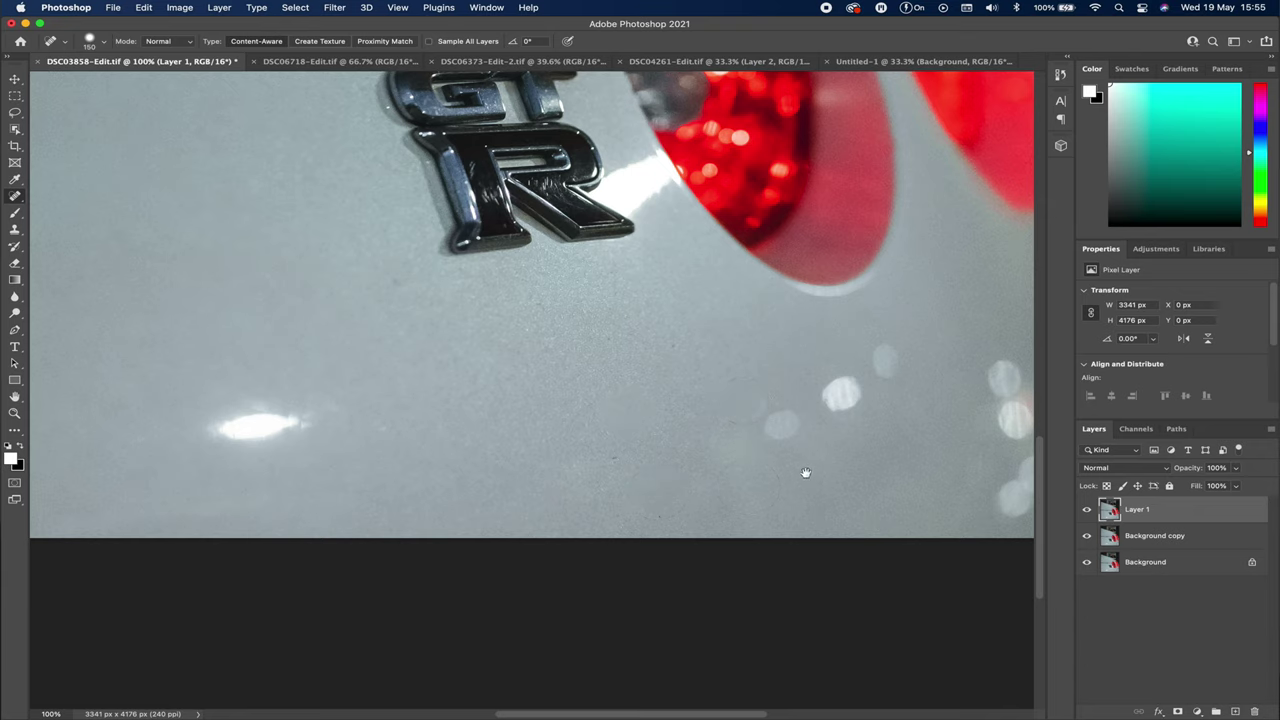
Step: Try to remove the reflections near the photo's lower-right corner with the Spot Healing Brush at sizes 300 and 400
drag(805, 472, 546, 457)
scroll(790, 400, down, 3)
scroll(814, 334, up, 3)
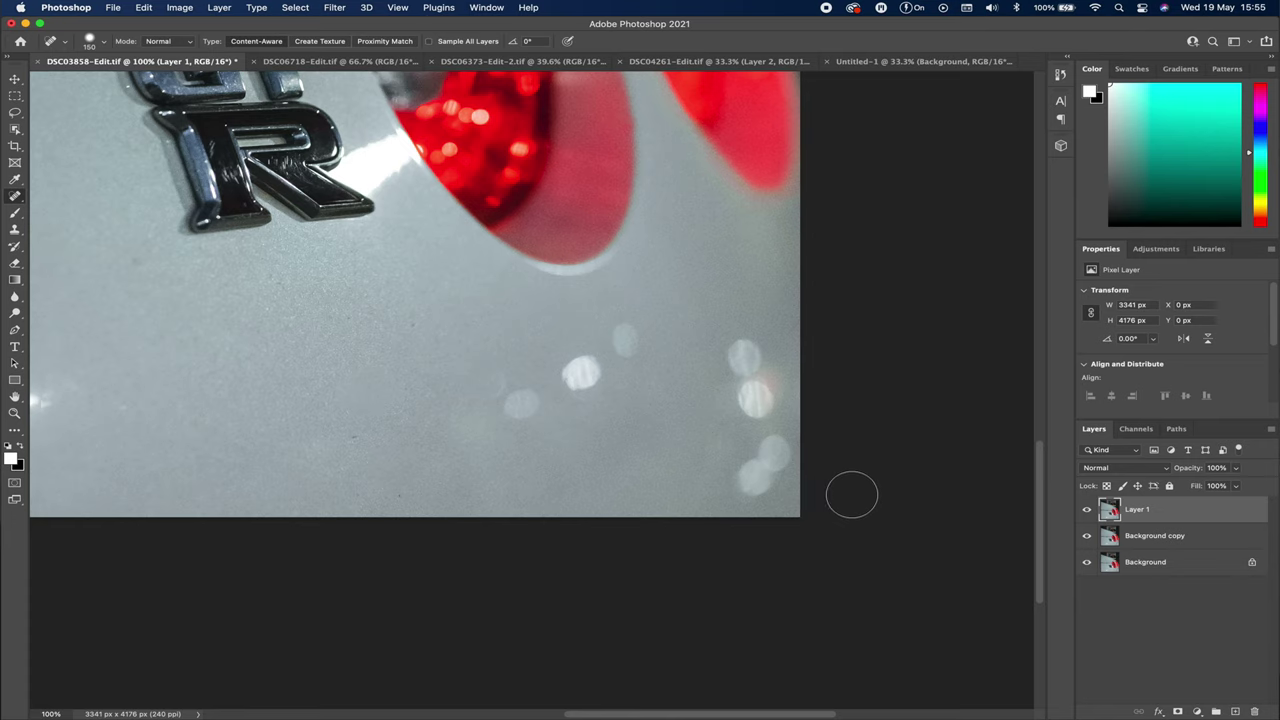
key(bracketright)
key(bracketright)
click(762, 465)
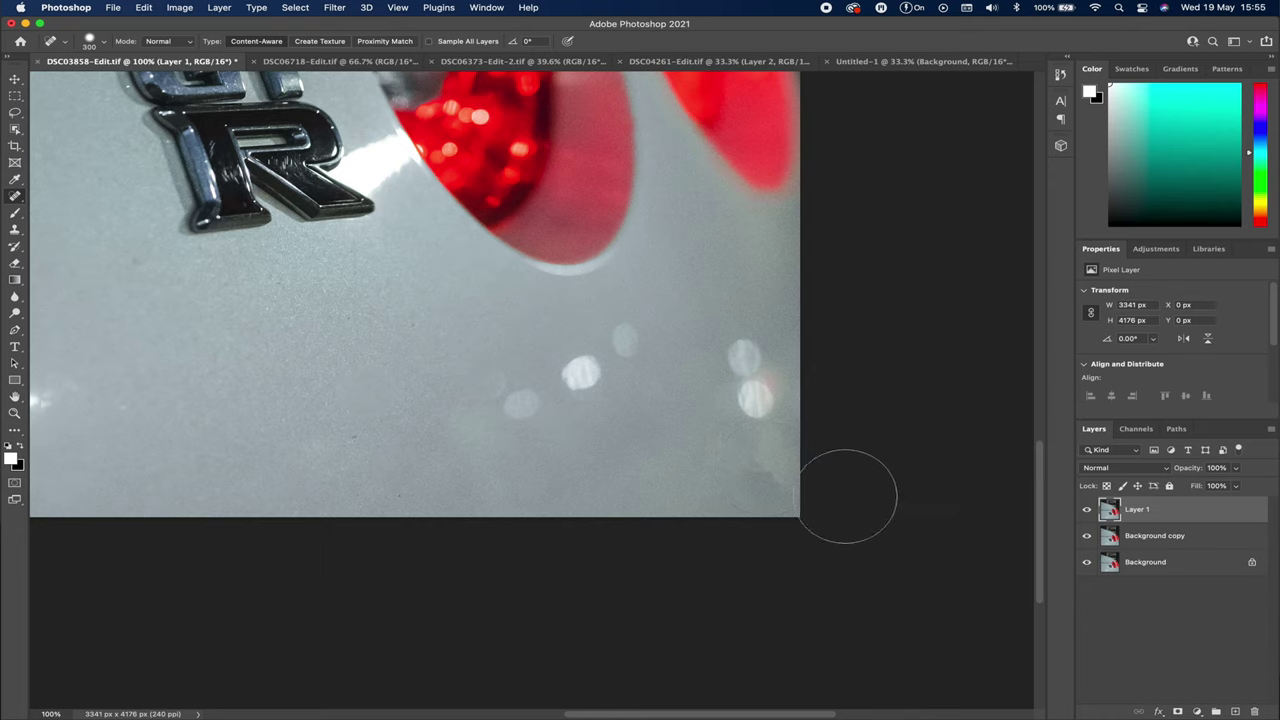
scroll(752, 420, down, 5)
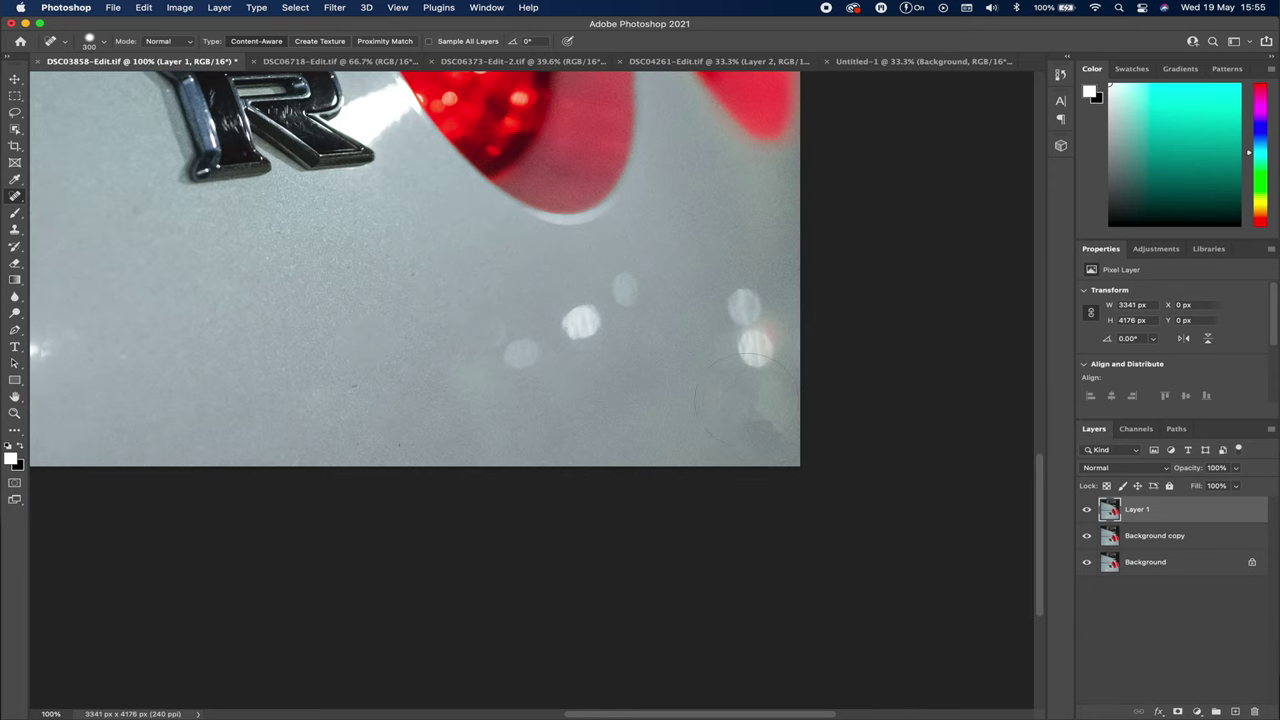
scroll(745, 410, up, 3)
drag(752, 335, 857, 360)
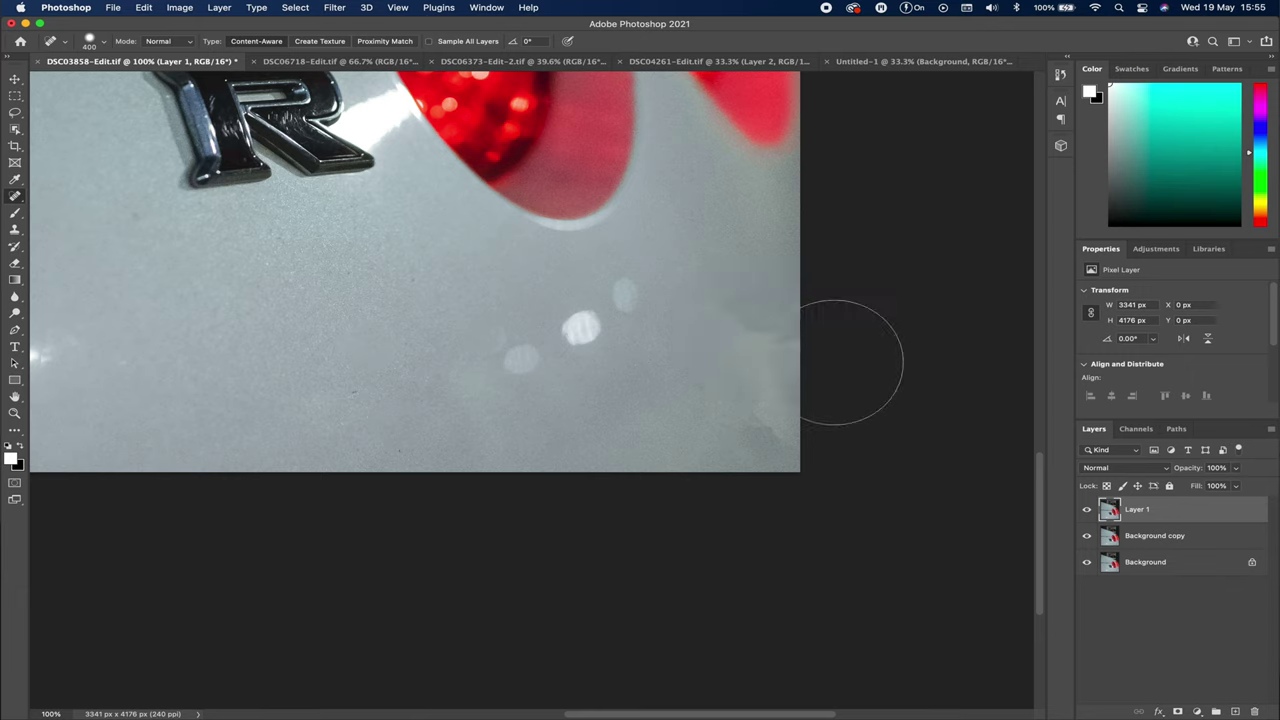
key(super+z)
key(super+z)
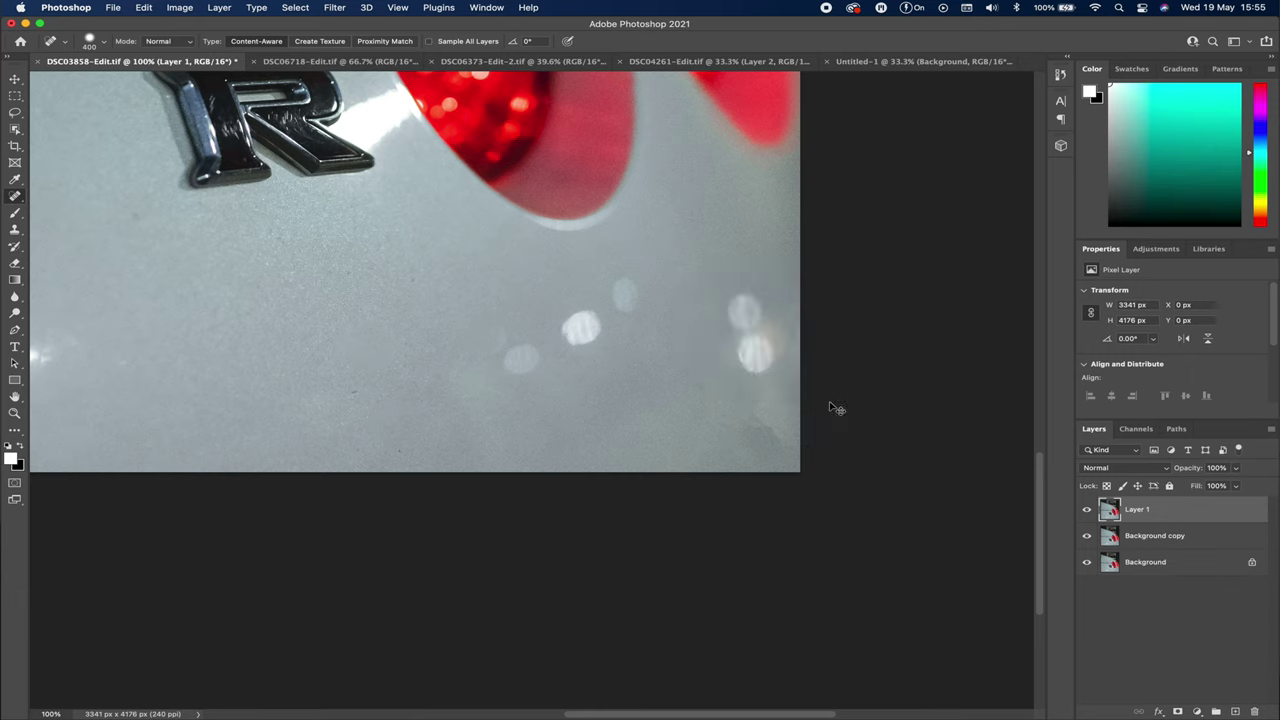
Step: Lasso the cluster of reflections at the photo's lower-right edge and replace it with a Content-Aware fill at 100% opacity
key(l)
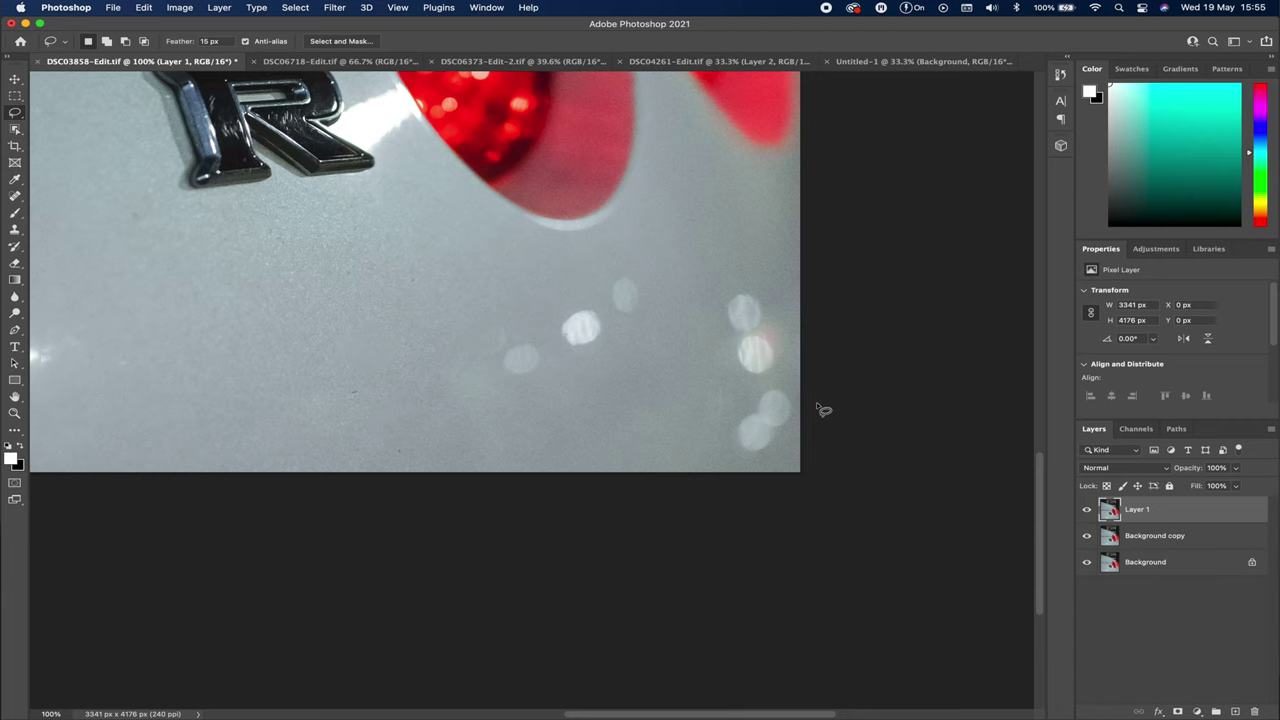
mouse_move(820, 290)
mouse_down()
mouse_move(730, 279)
mouse_move(705, 313)
mouse_move(733, 388)
mouse_move(684, 412)
mouse_move(715, 487)
mouse_move(779, 493)
mouse_move(822, 454)
mouse_move(837, 368)
mouse_move(820, 284)
mouse_up()
key(shift+BackSpace)
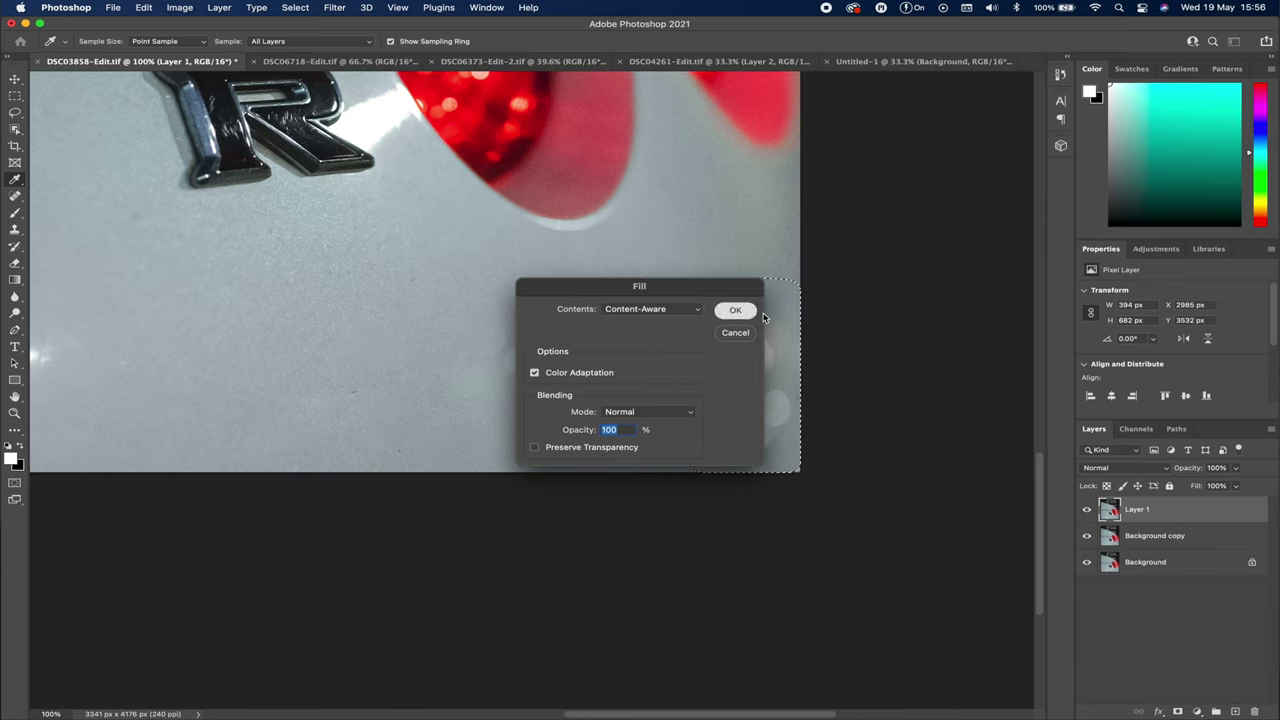
key(Return)
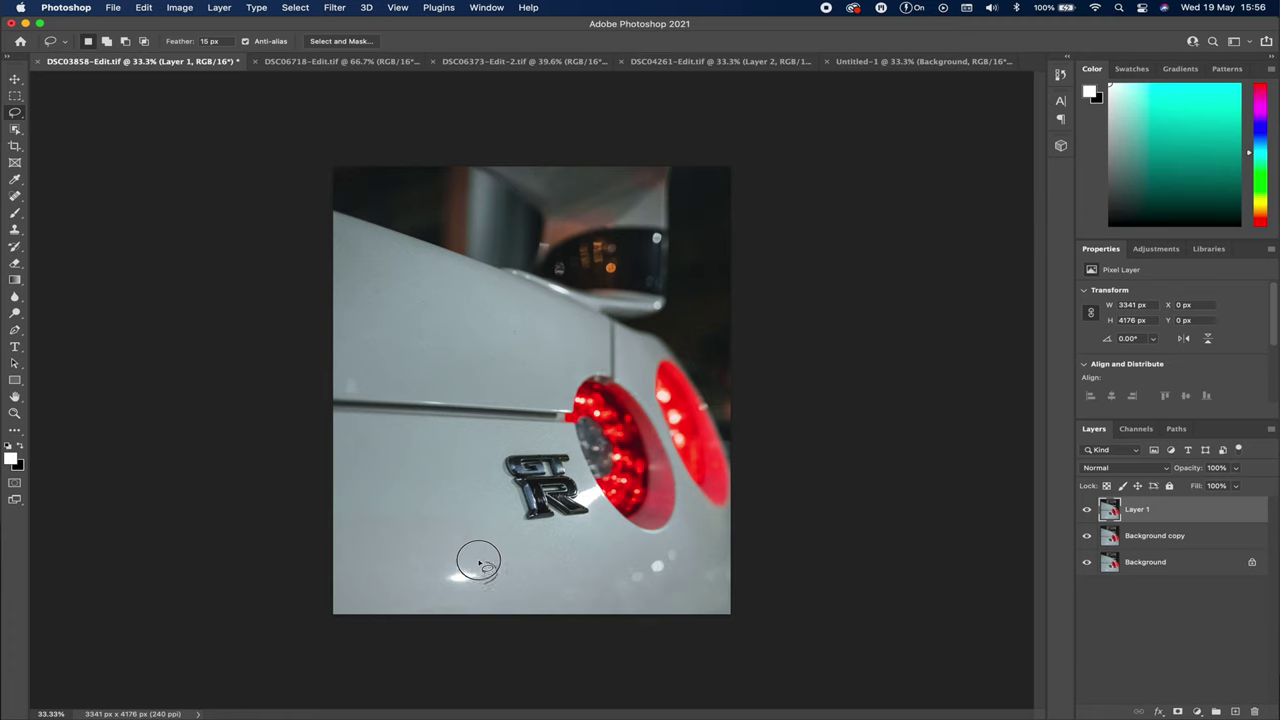
Step: Lasso the bright reflection below the GT-R badge, replace it with a Content-Aware fill, and clear the selection
mouse_move(443, 569)
mouse_down()
mouse_move(455, 592)
mouse_move(494, 589)
mouse_up()
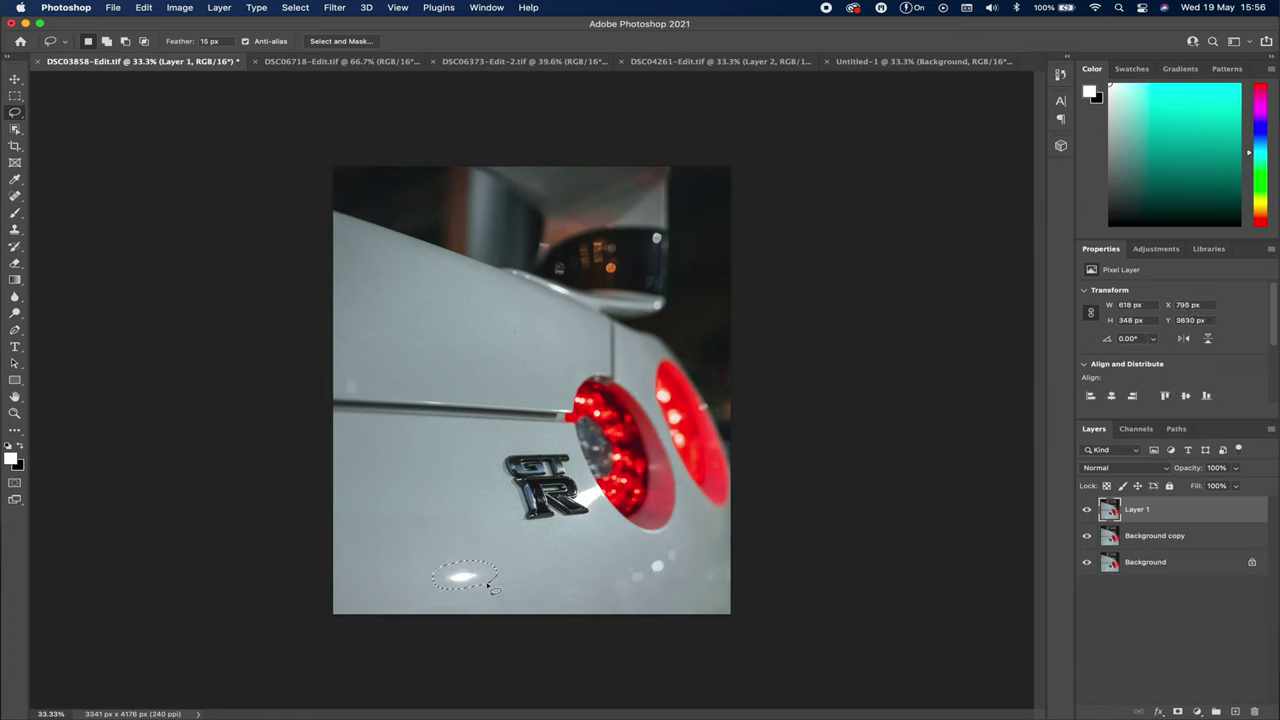
key(shift+BackSpace)
key(Return)
key(ctrl+d)
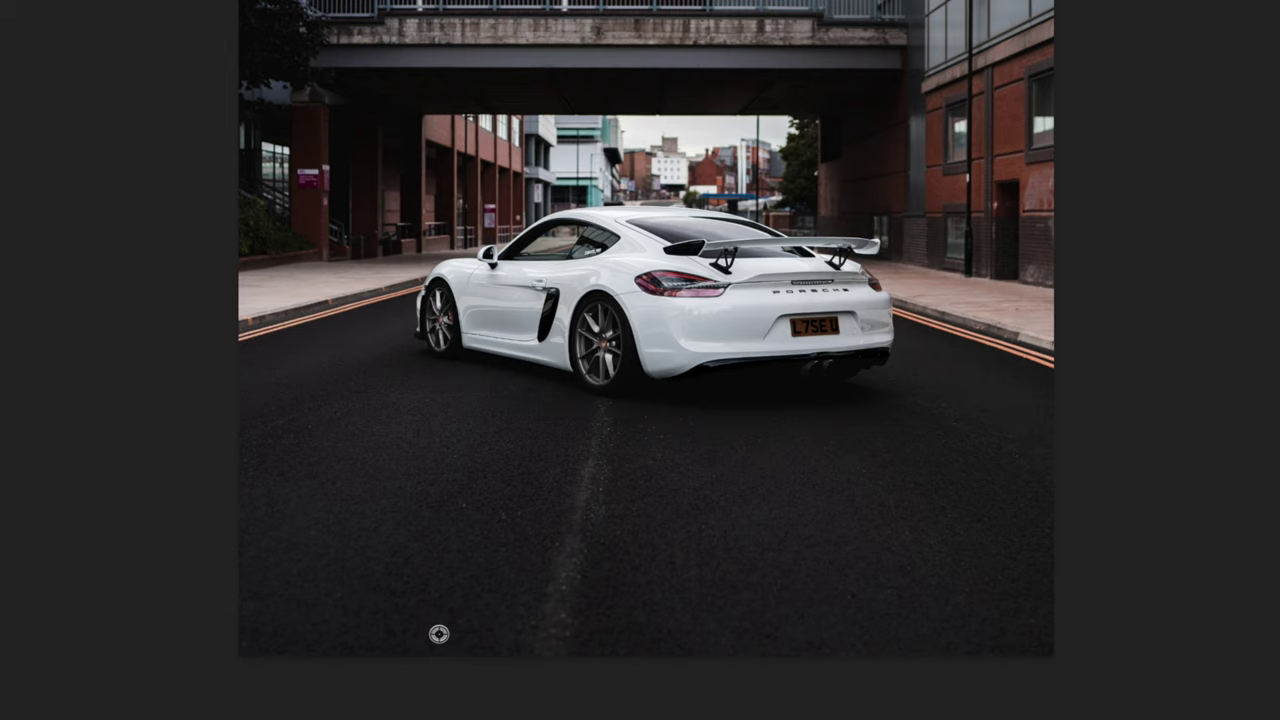
Step: Clone clean asphalt over the faded centre line on the road with the Clone Stamp, from the photo's bottom edge towards the car
alt+click(430, 637)
click(553, 637)
drag(553, 637, 594, 443)
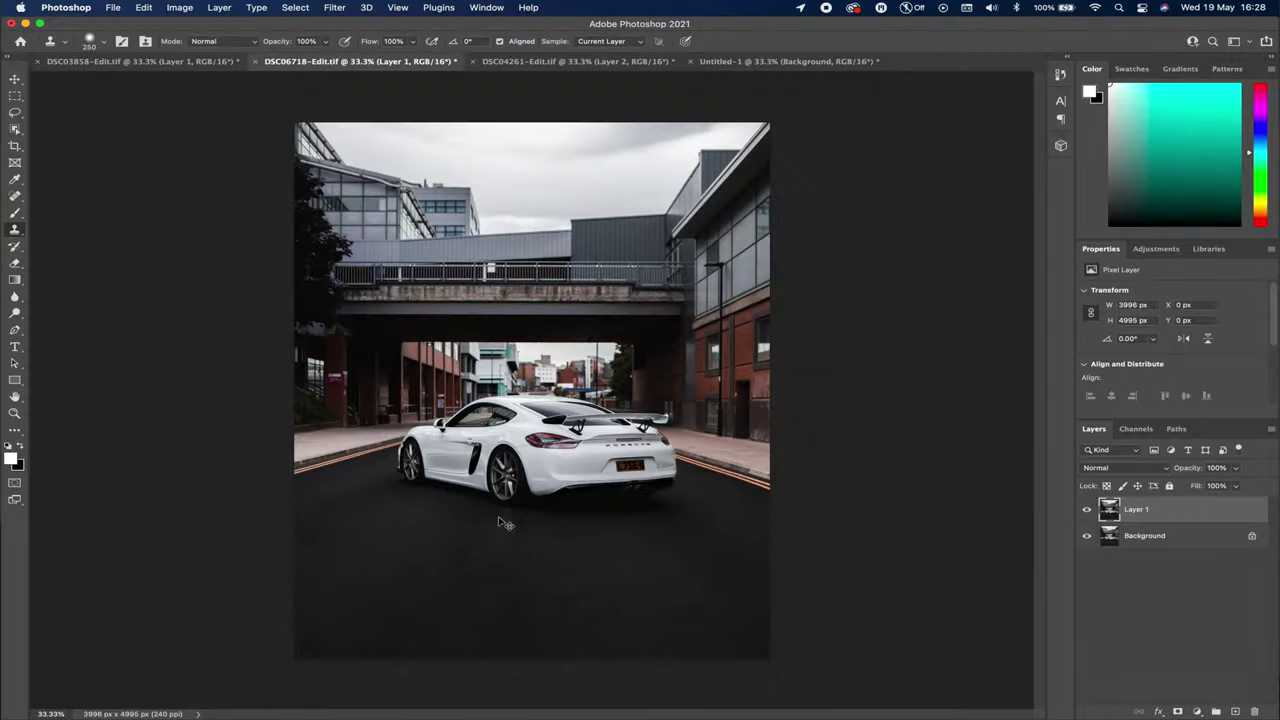
Step: Clone dark asphalt over the remaining line marks beside the Porsche's rear wheel, using a smaller Clone Stamp brush
key(super+plus)
key(super+plus)
key(super+plus)
drag(505, 545, 502, 330)
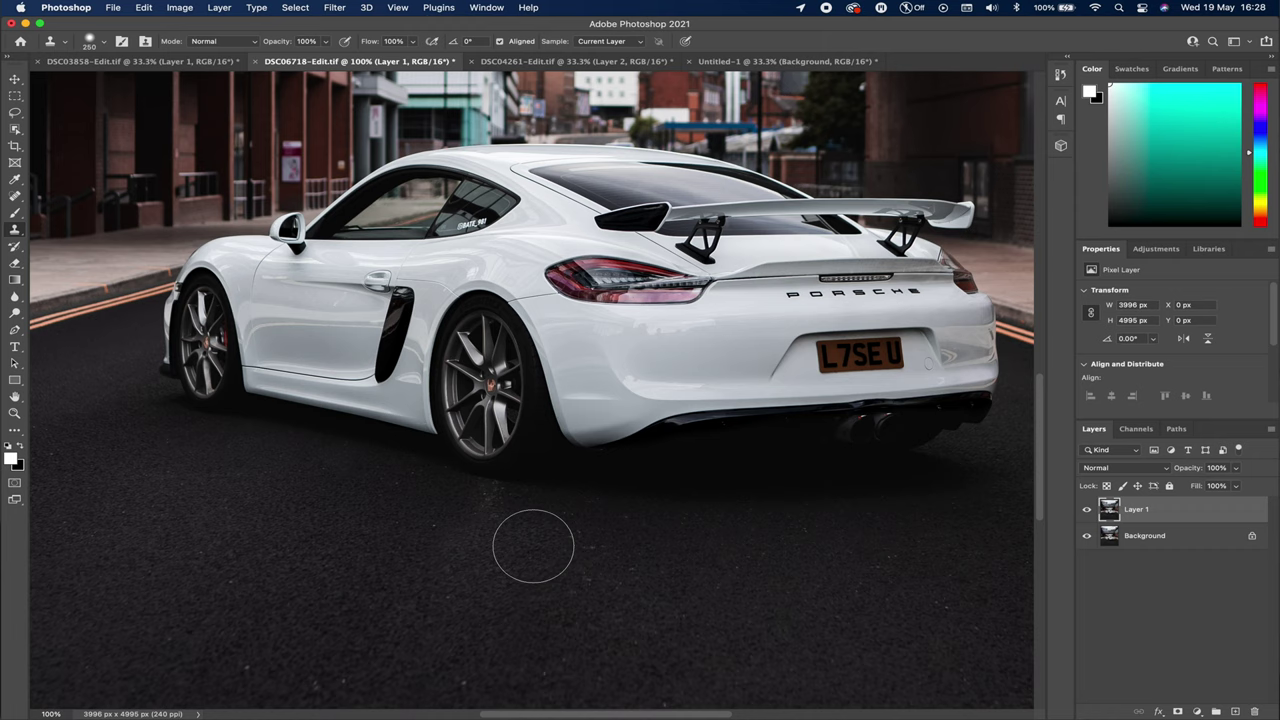
key(bracketleft)
key(bracketleft)
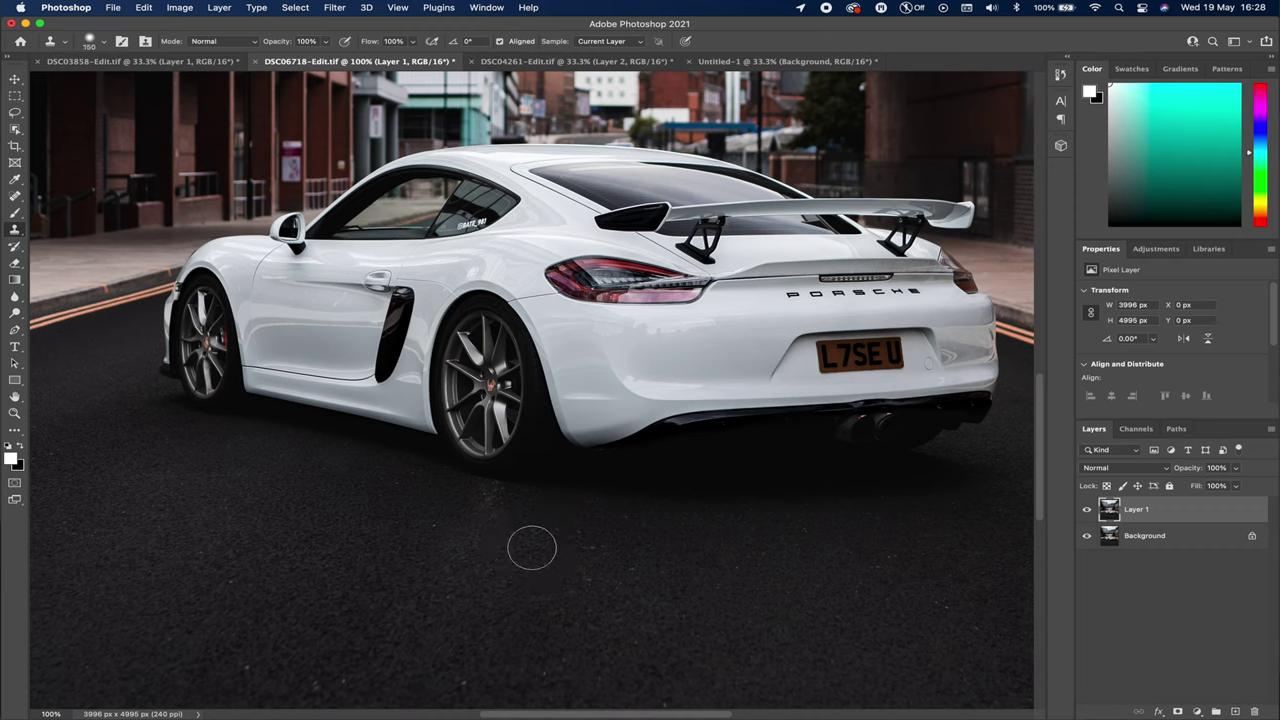
click(532, 548)
alt+click(378, 467)
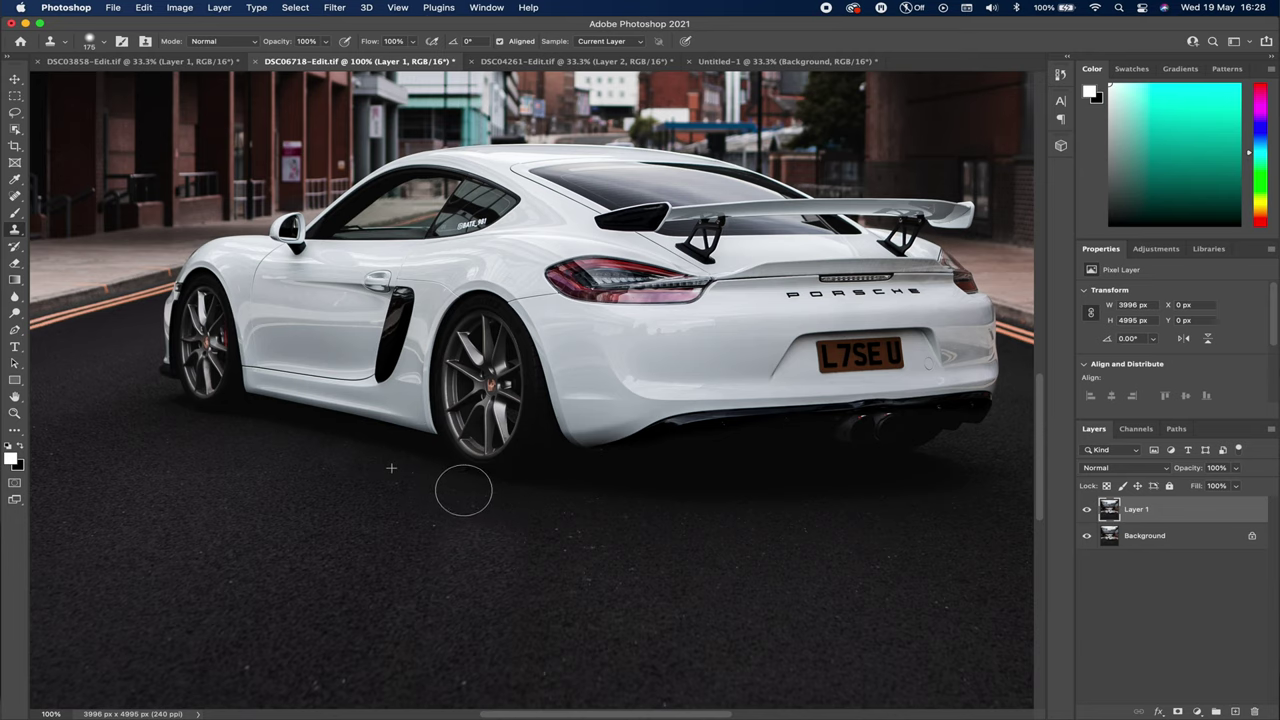
scroll(484, 500, down, 5)
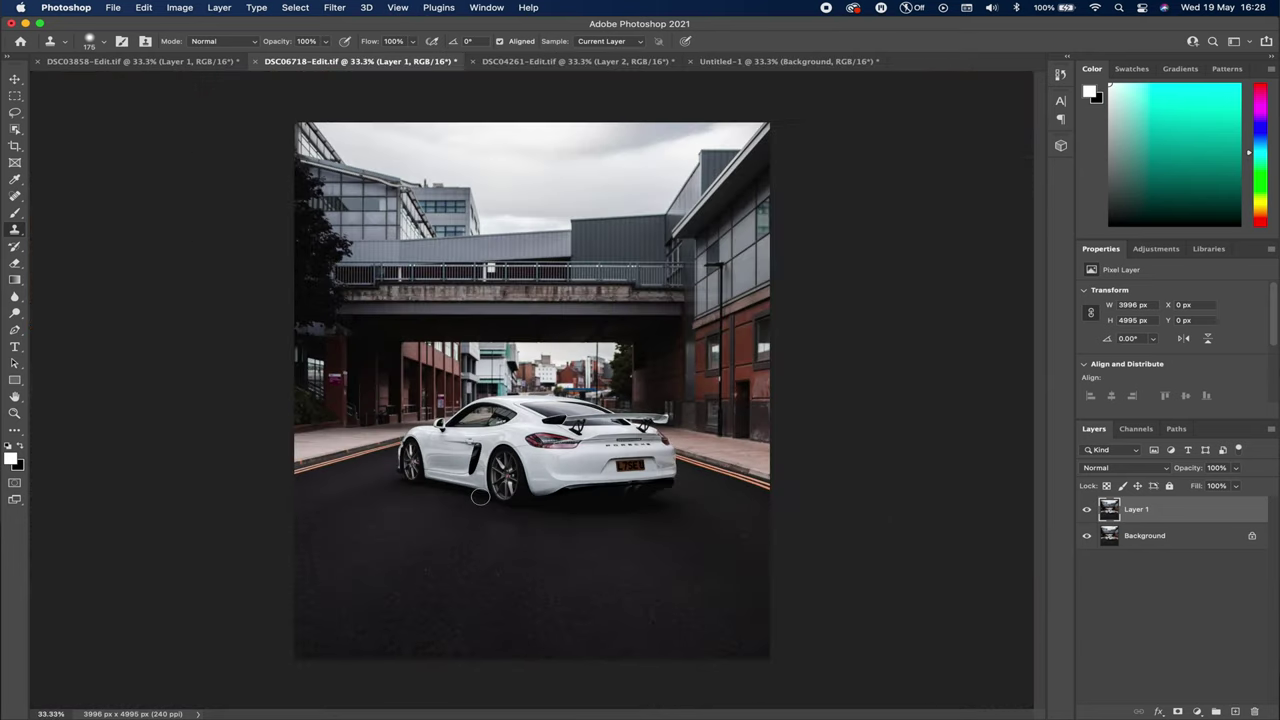
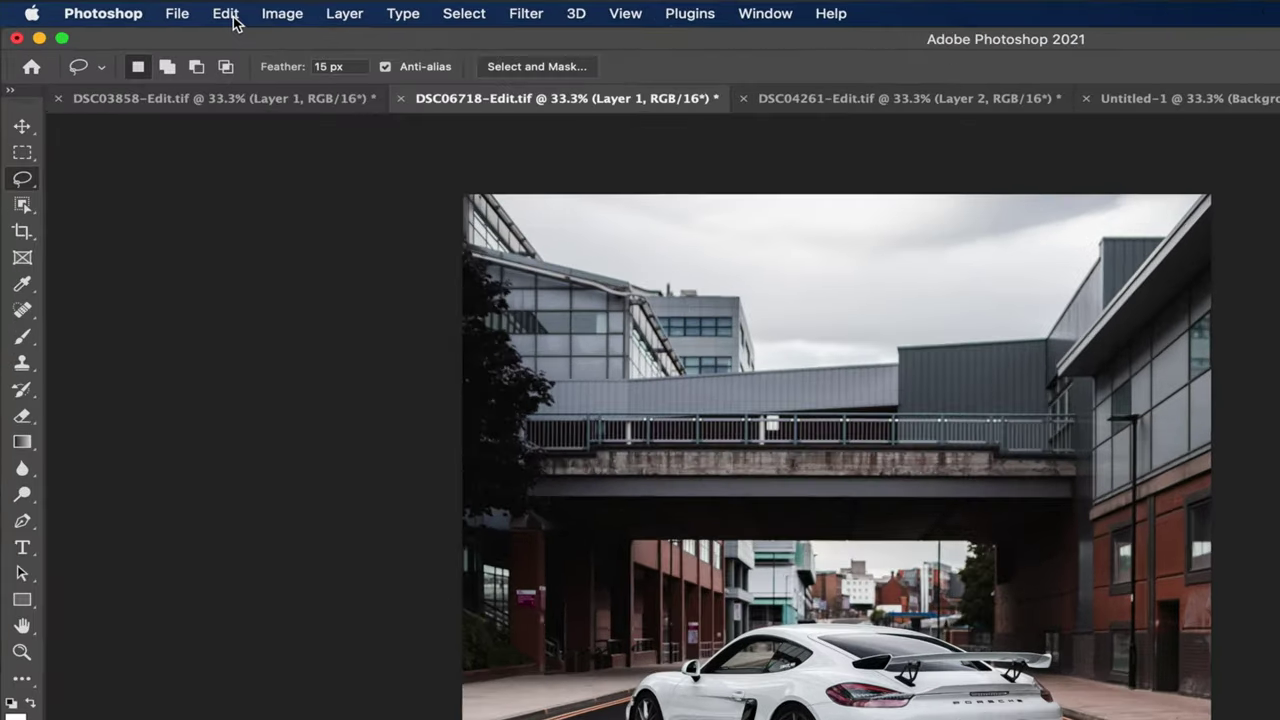
Step: Start Content-Aware Fill on the road-line selection and exclude the car's wheels, underside and shadow from the sampling area
click(226, 12)
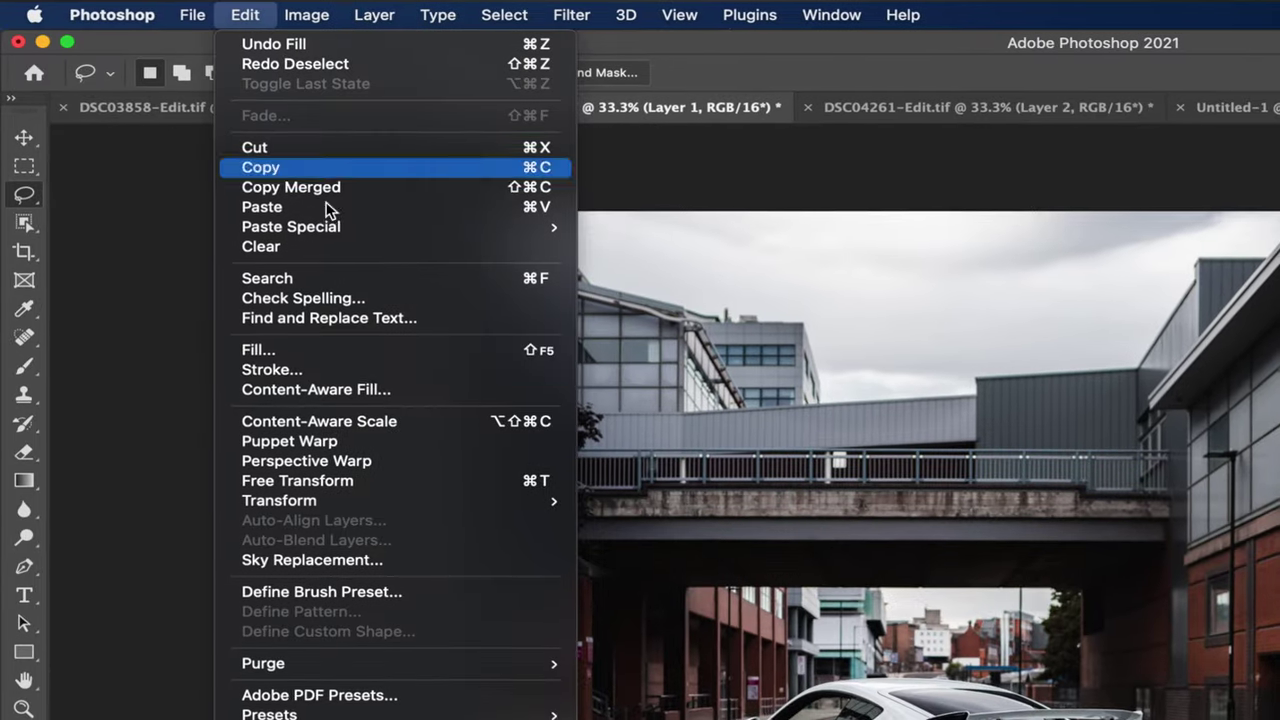
click(378, 389)
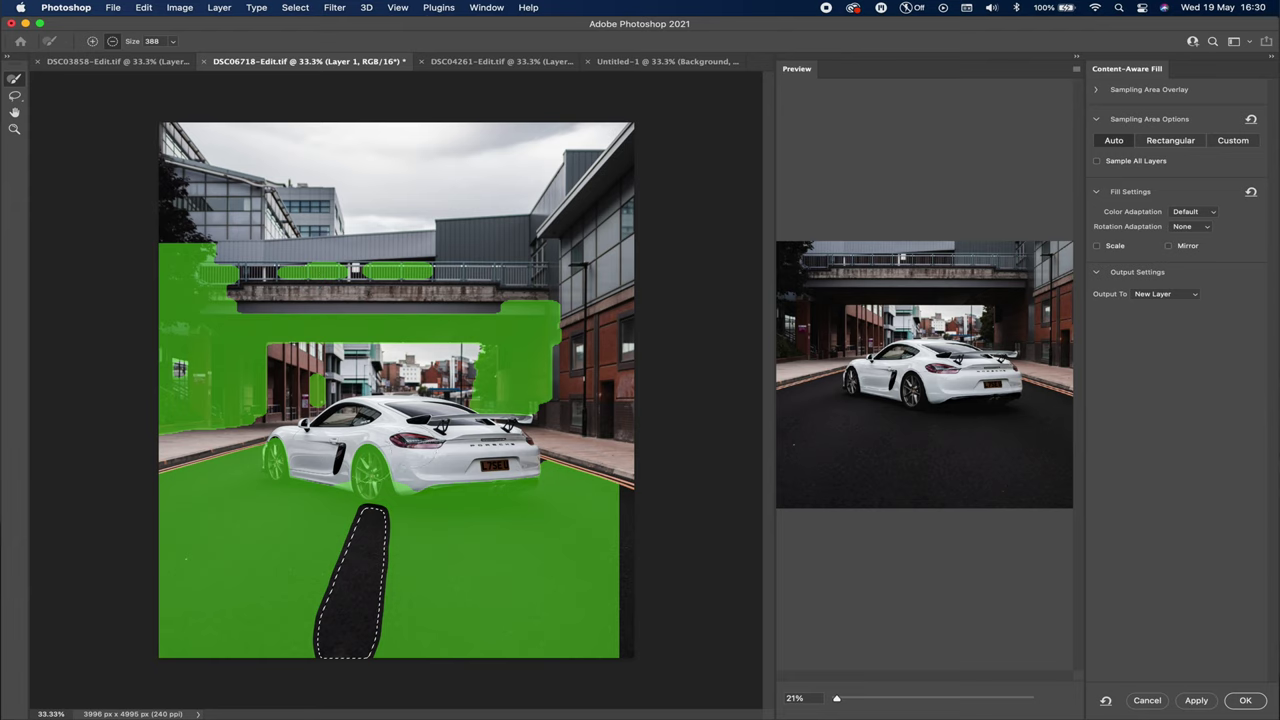
mouse_move(390, 480)
mouse_down()
mouse_move(327, 476)
mouse_move(240, 453)
mouse_move(285, 450)
mouse_move(262, 445)
mouse_move(225, 451)
mouse_move(278, 446)
mouse_up()
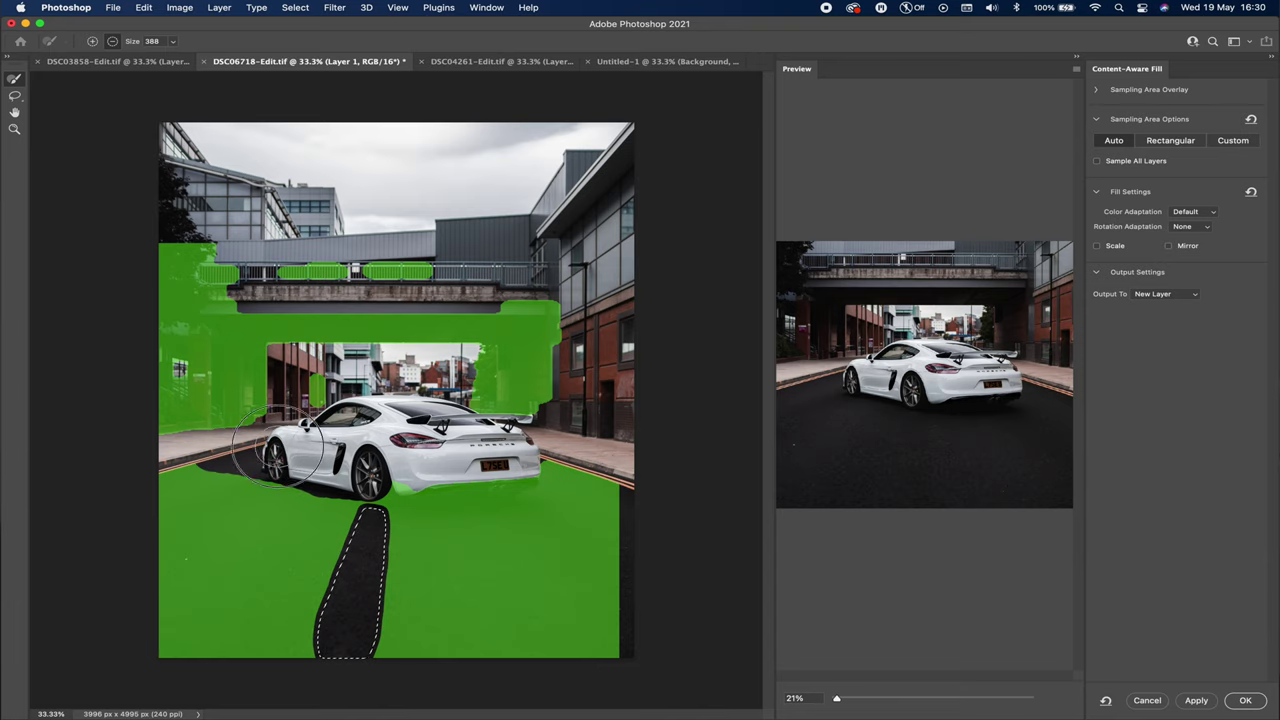
drag(470, 480, 594, 471)
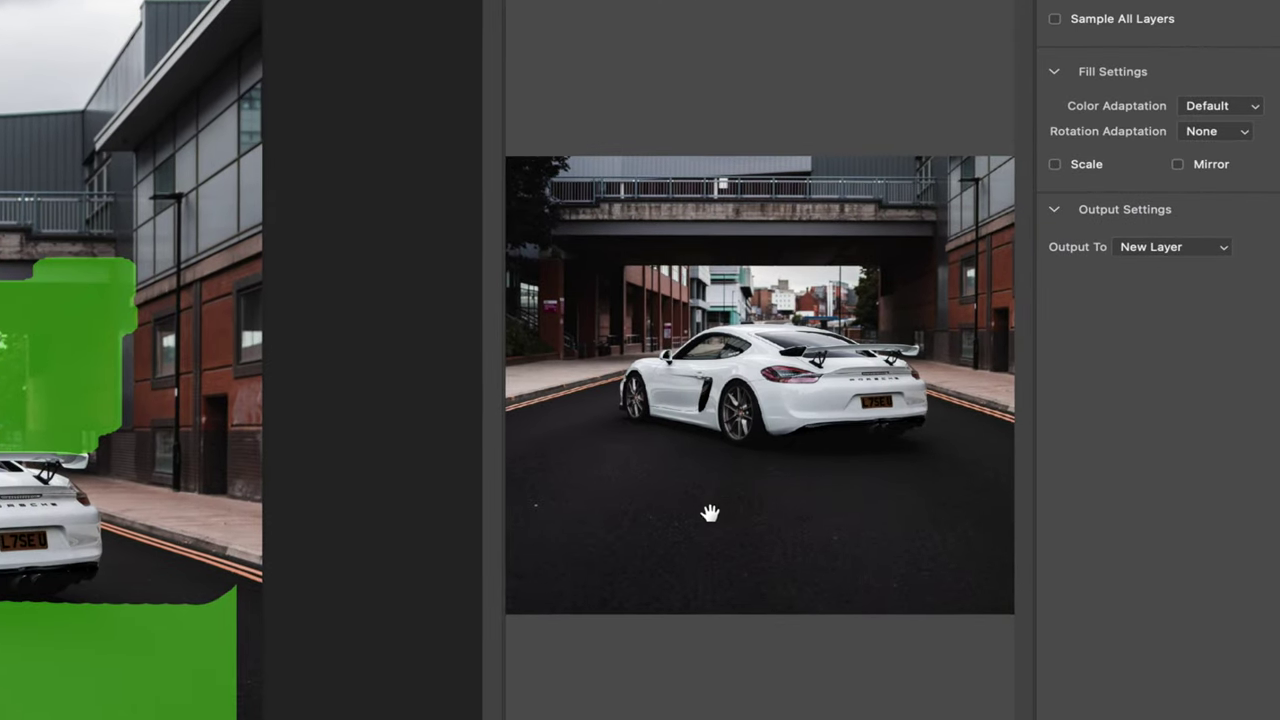
Step: Exclude the bridge, tree and buildings from the sampling area, and apply the fill with output to a new layer
mouse_move(110, 470)
mouse_down()
mouse_move(137, 394)
mouse_move(114, 286)
mouse_move(80, 223)
mouse_move(70, 230)
mouse_up()
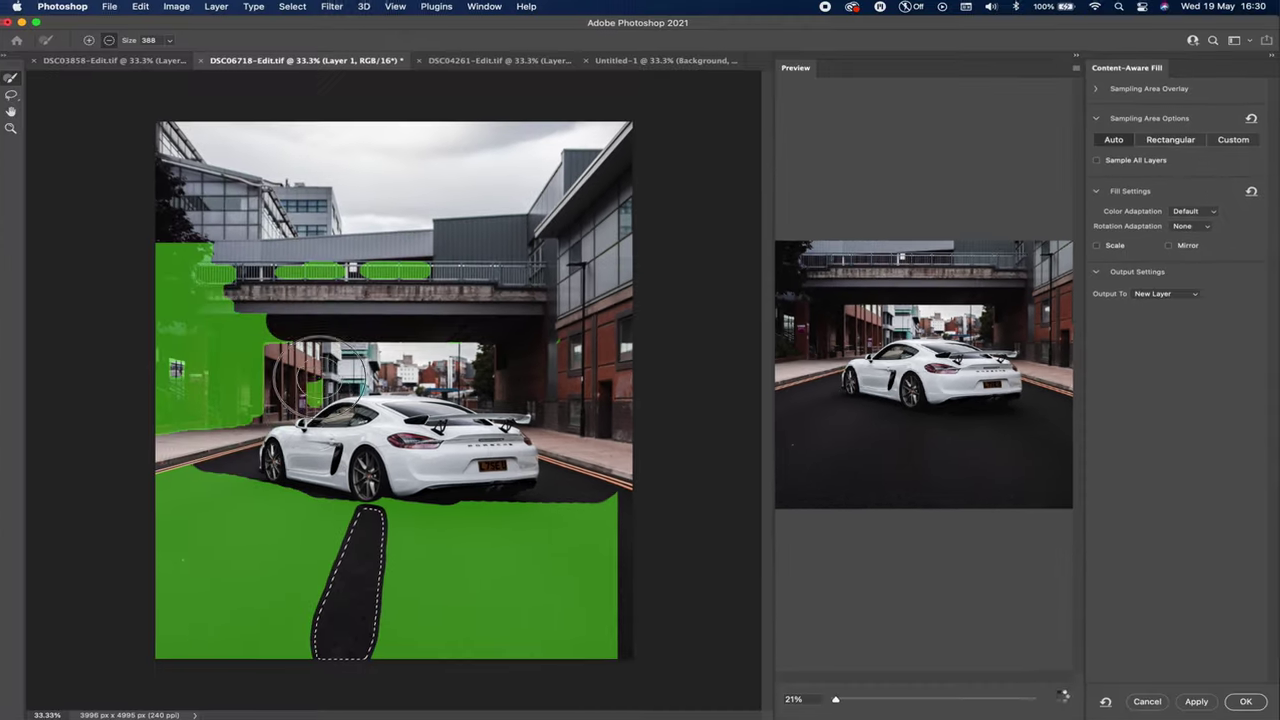
click(197, 398)
mouse_move(197, 398)
mouse_down()
mouse_move(149, 409)
mouse_move(140, 286)
mouse_move(190, 240)
mouse_move(233, 277)
mouse_move(195, 290)
mouse_move(206, 357)
mouse_move(255, 360)
mouse_move(276, 318)
mouse_move(318, 379)
mouse_up()
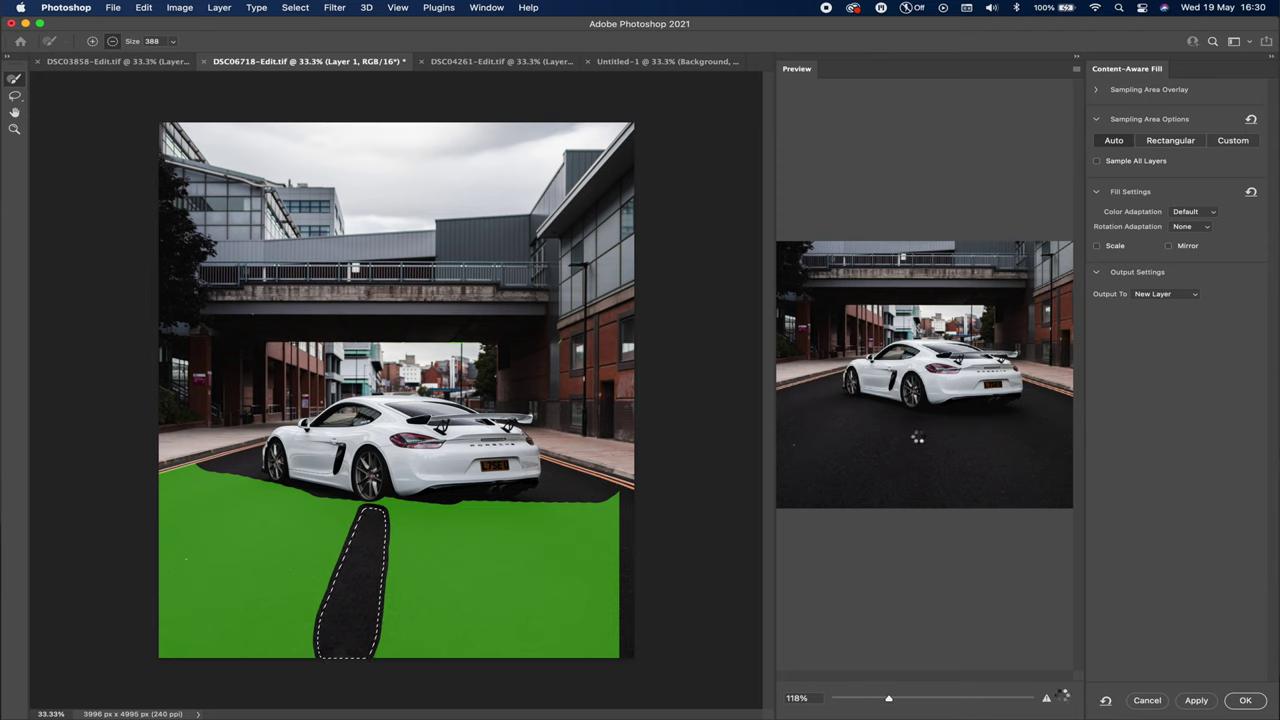
click(1245, 700)
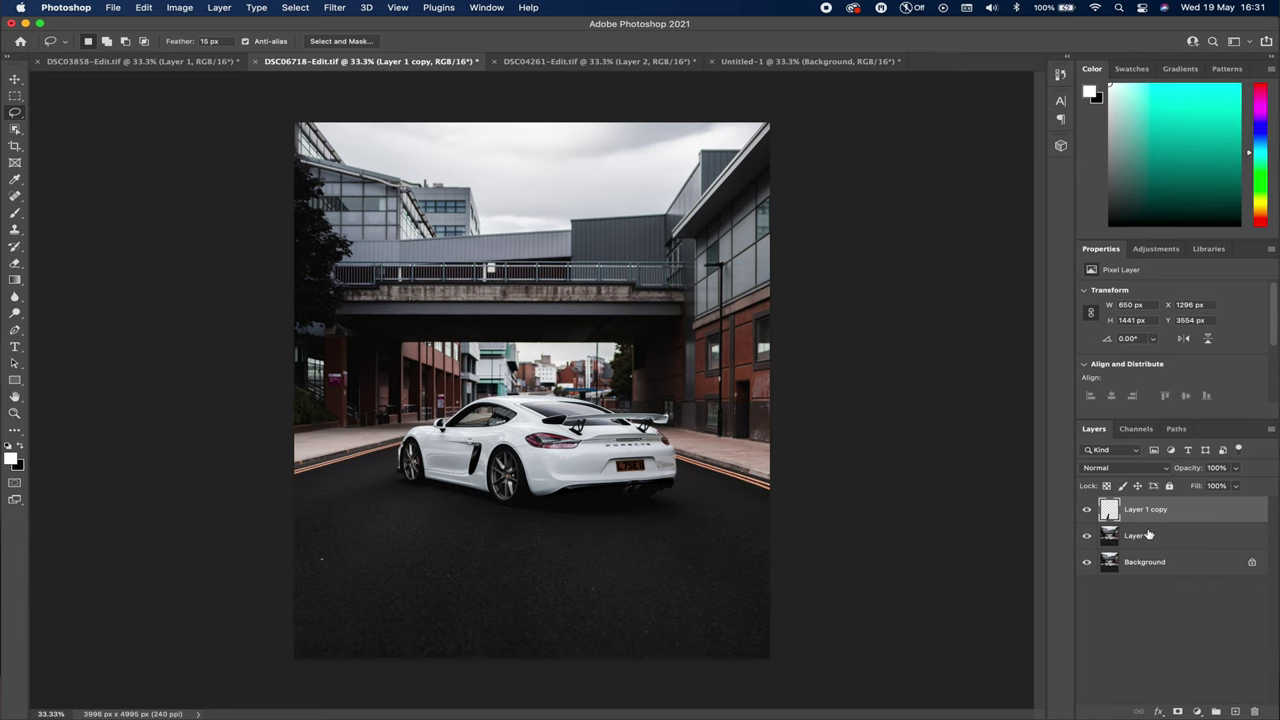
Step: Toggle the visibility of Layer 1 copy to compare the road with and without the fill
click(1087, 510)
click(1087, 510)
click(1087, 510)
click(1087, 510)
click(1087, 510)
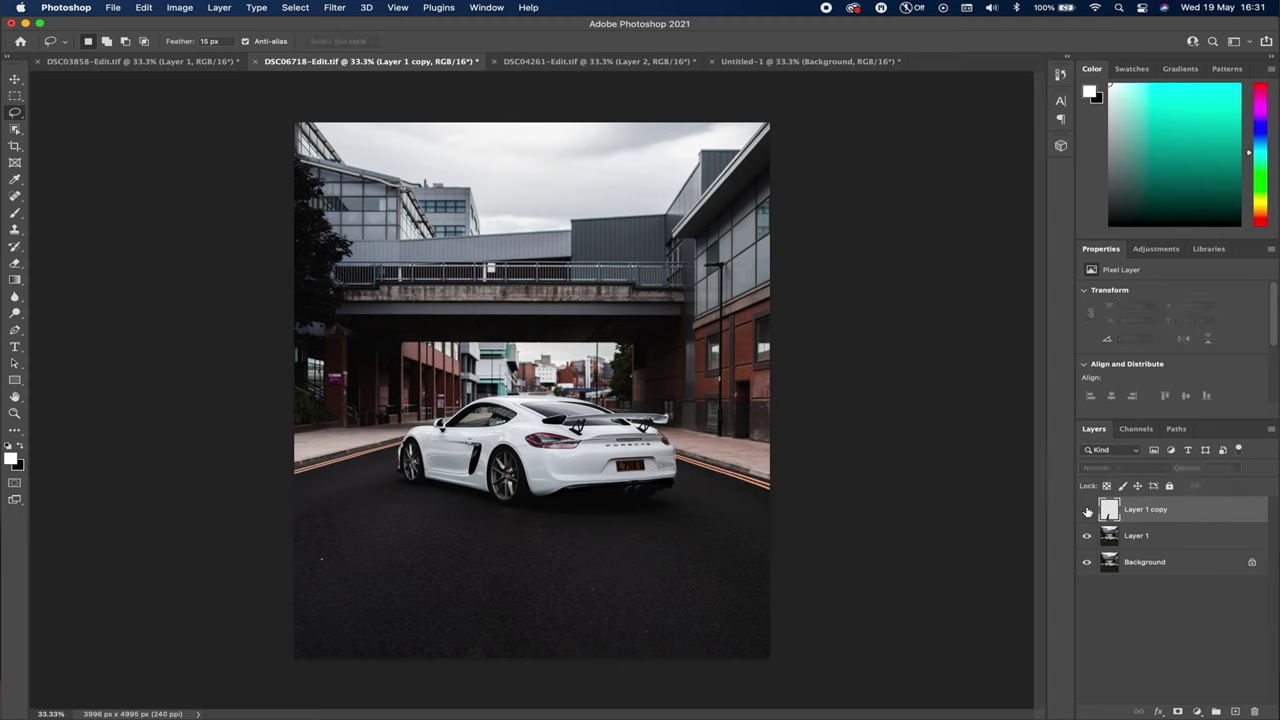